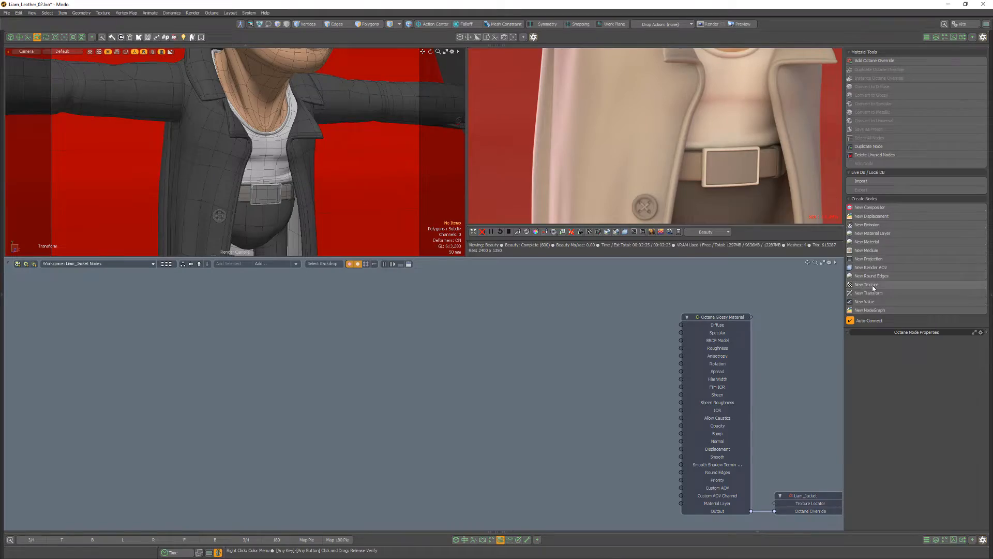
Step: Add a Cinema 4D Noise texture set to Displaced Voronoi with 4D noise enabled
left_click(873, 286)
left_click(772, 208)
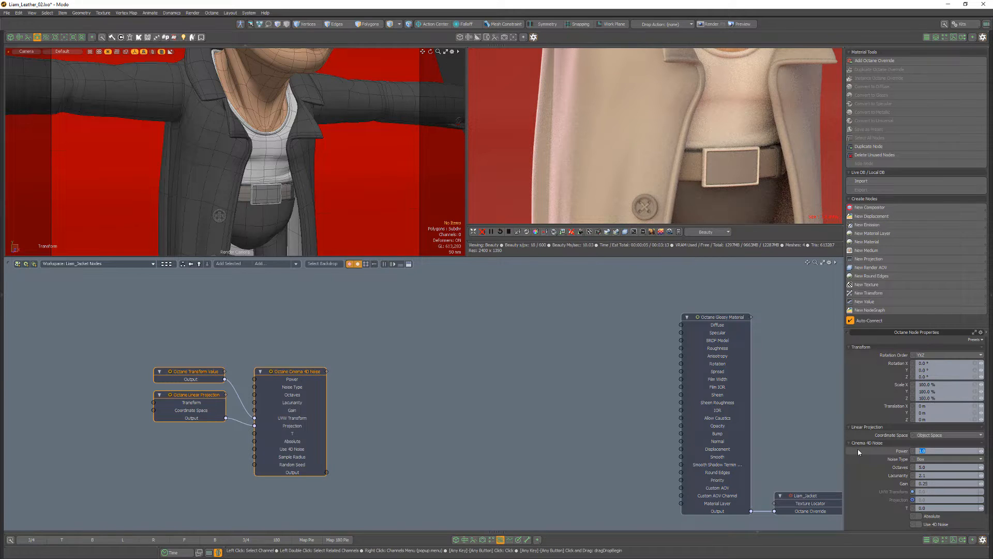
left_click(948, 458)
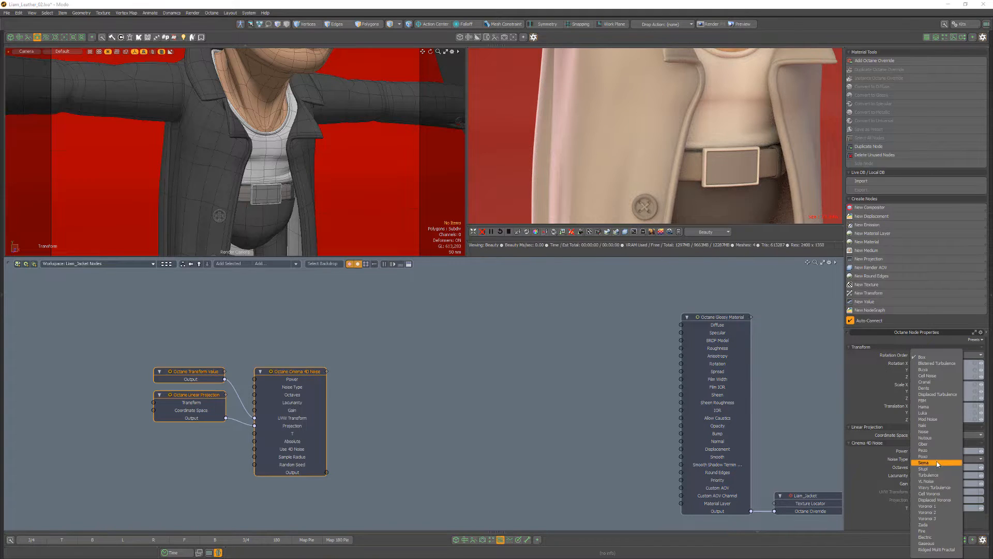
left_click(935, 488)
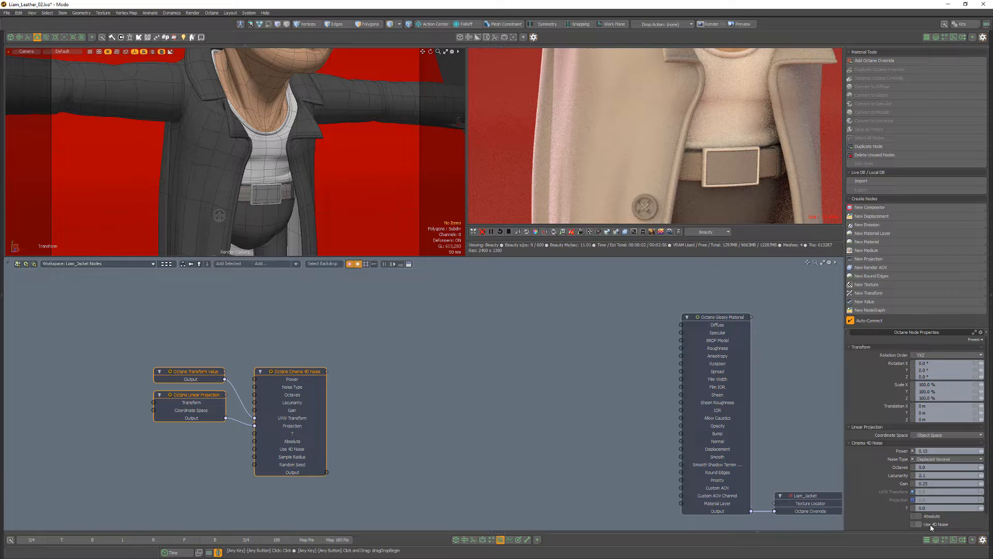
left_click(919, 523)
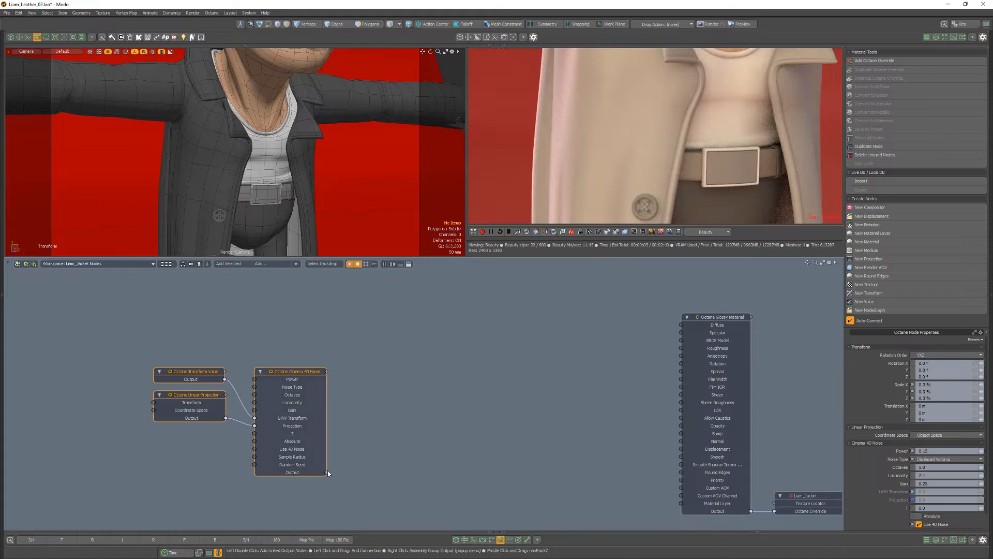
Step: Wire the noise into the material's Bump and insert an Invert node on that wire
left_click_drag(687, 436, 684, 435)
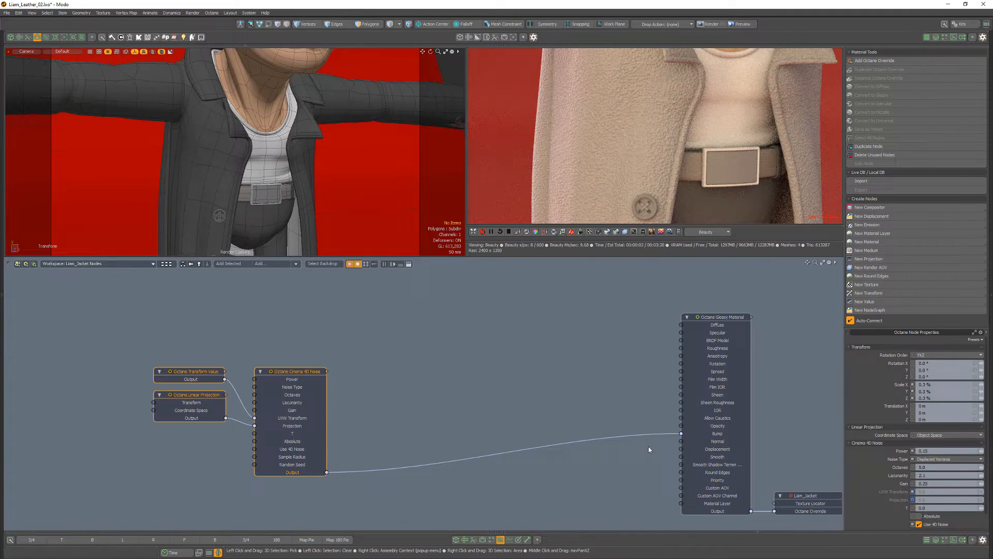
left_click(869, 284)
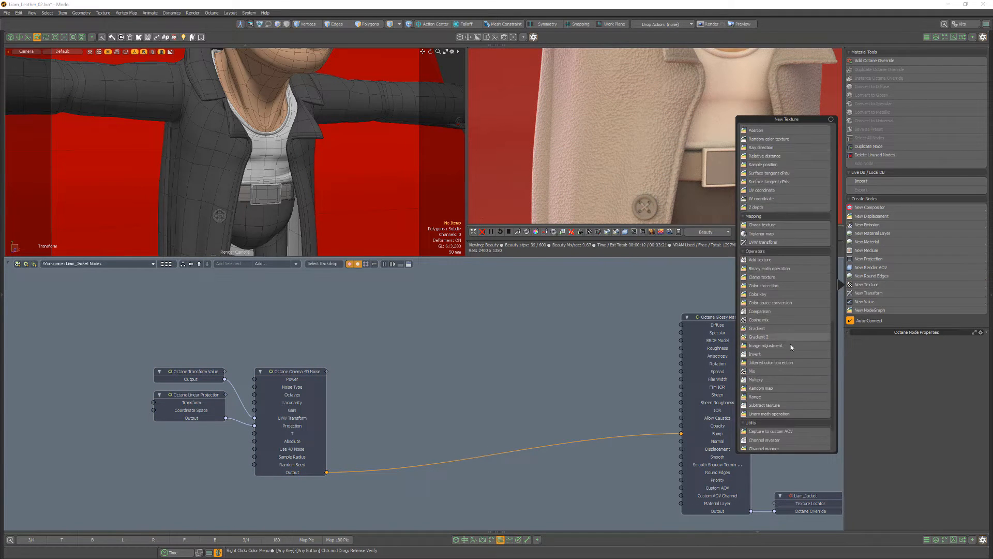
left_click(791, 344)
left_click_drag(500, 401, 406, 417, "alt")
Step: Add a Gradient texture with a brown key colour and feed its output into Diffuse
left_click(869, 284)
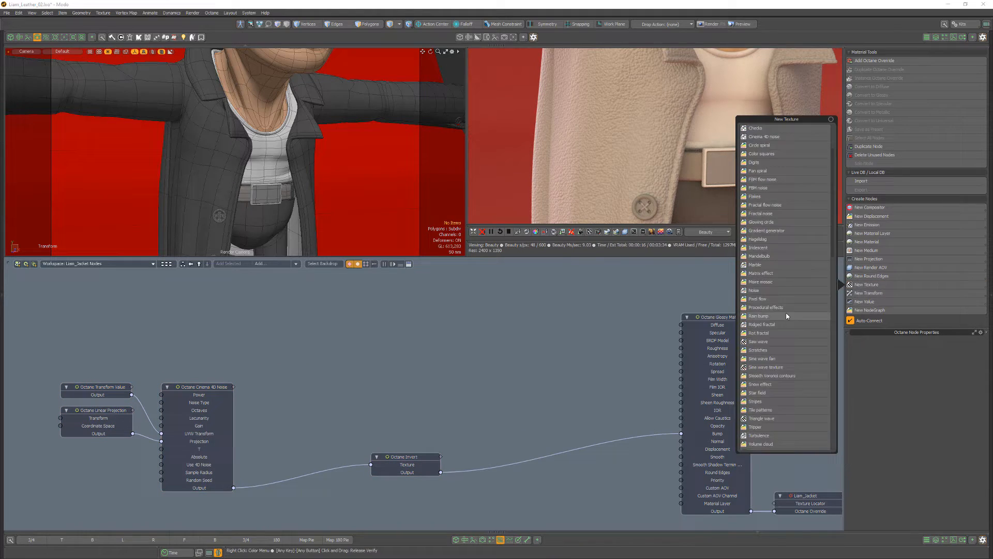
left_click(793, 317)
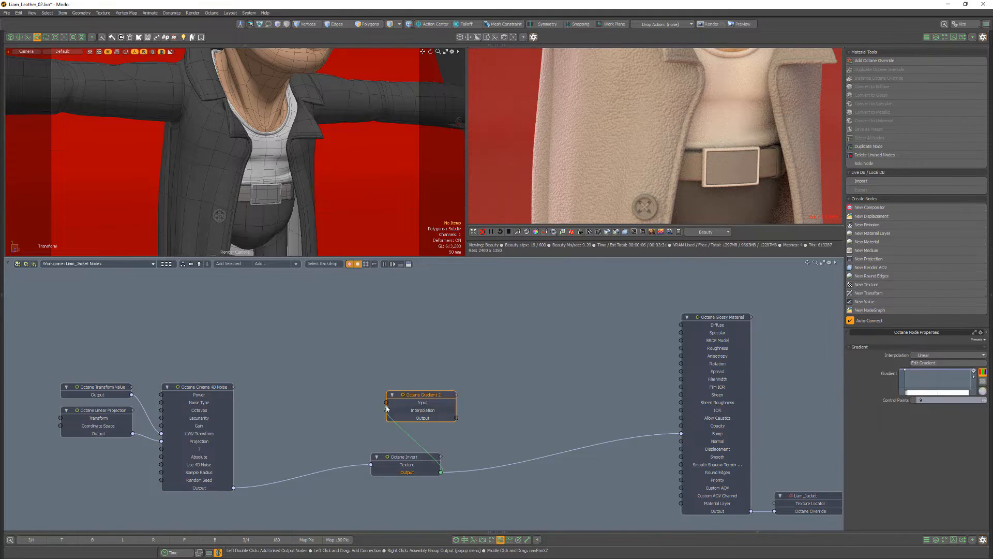
left_click_drag(419, 401, 490, 417)
left_click(962, 392)
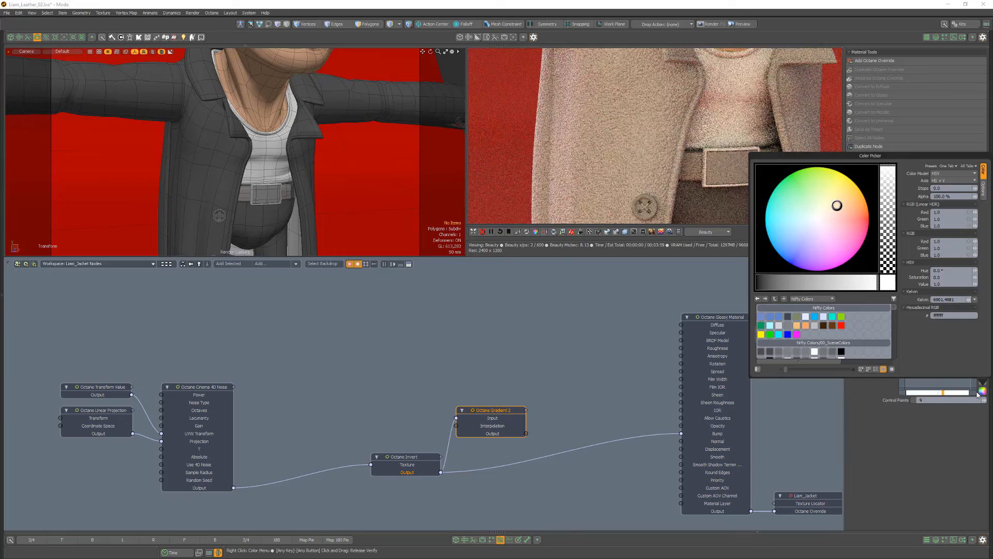
left_click(947, 394)
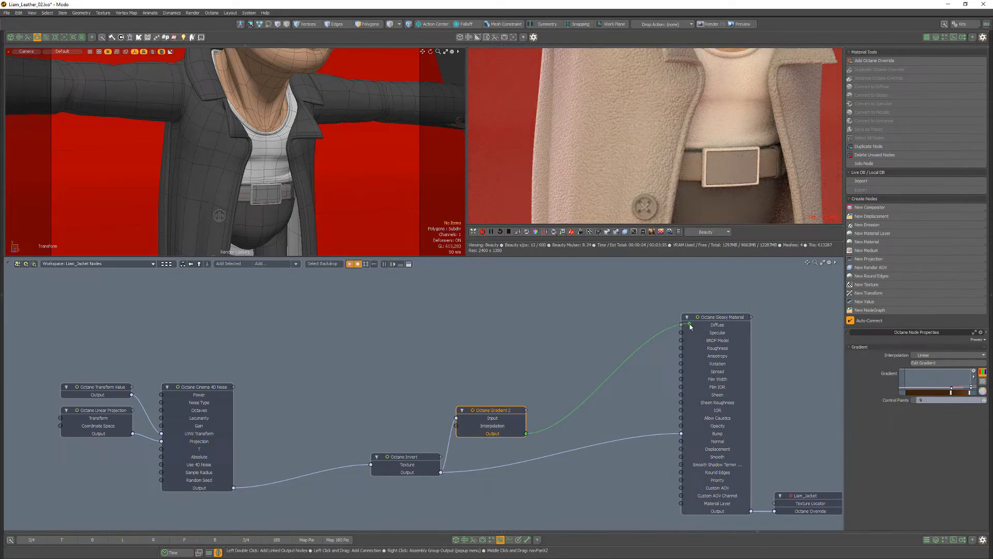
left_click_drag(690, 326, 683, 325)
Step: Add Turbulence and Multiply Texture nodes, feeding the Turbulence output into the multiply
left_click(868, 285)
scroll(778, 349, "down", 3)
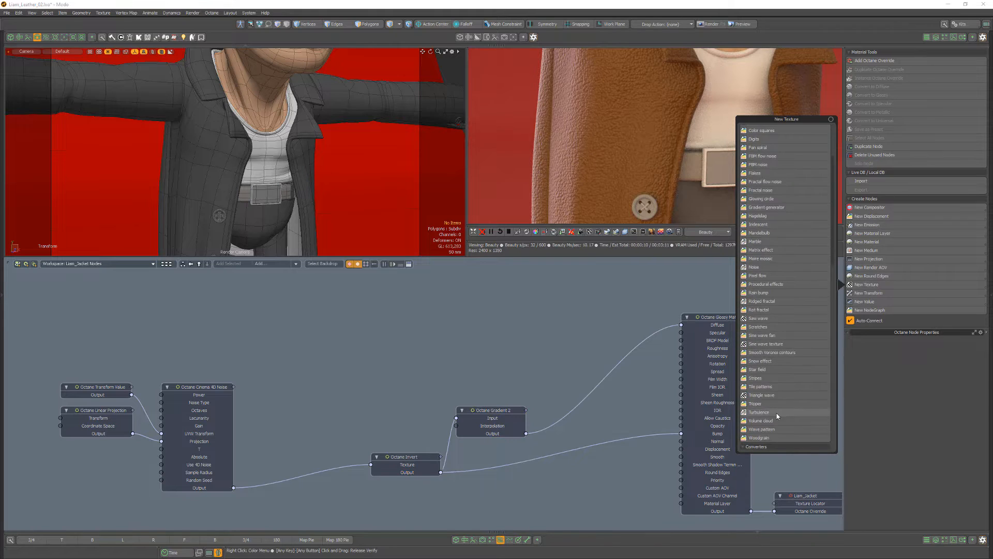
left_click(778, 416)
left_click(867, 285)
scroll(780, 333, "down", 5)
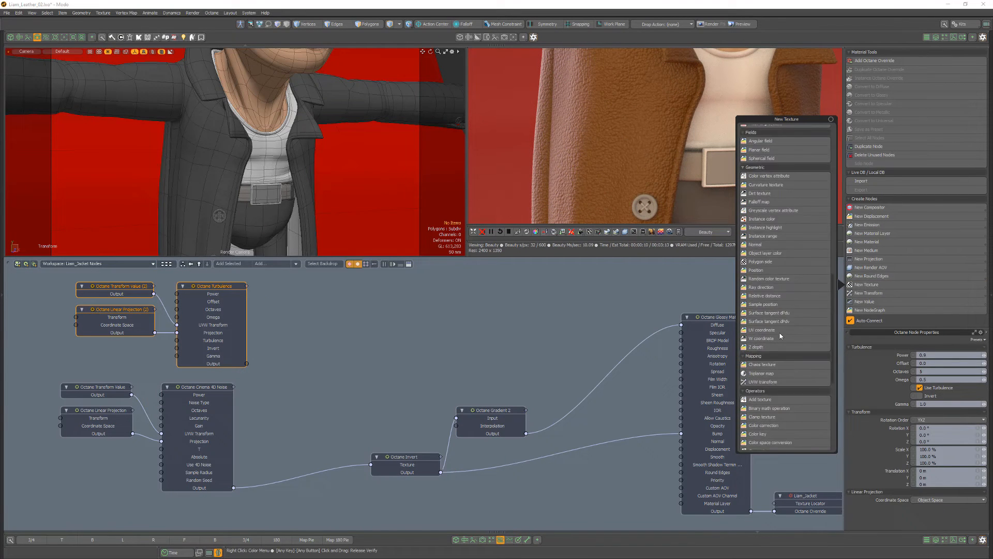
scroll(780, 333, "down", 5)
left_click(775, 380)
left_click(248, 366)
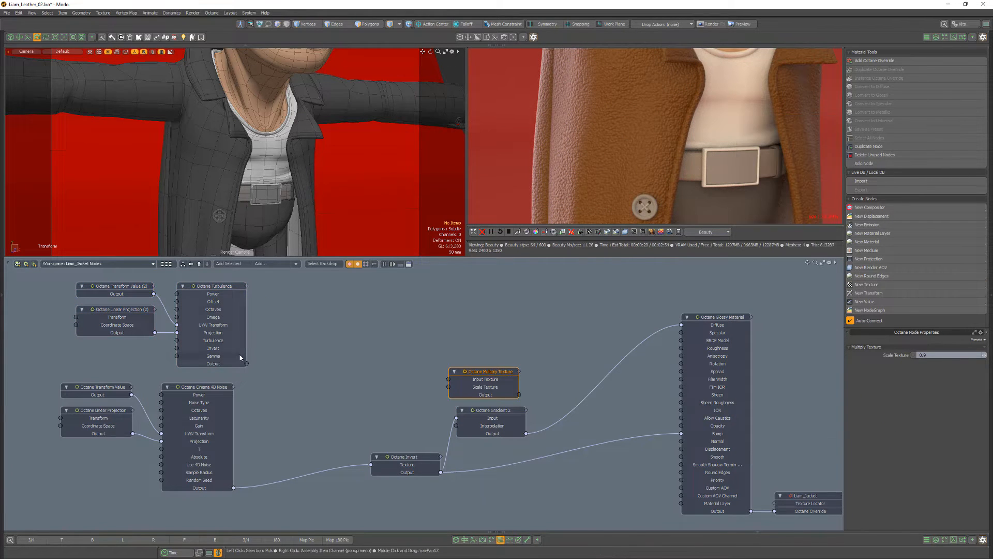
left_click_drag(375, 384, 681, 332)
Step: Insert a Range node on the Turbulence-to-Multiply wire to remap its values
left_click(866, 284)
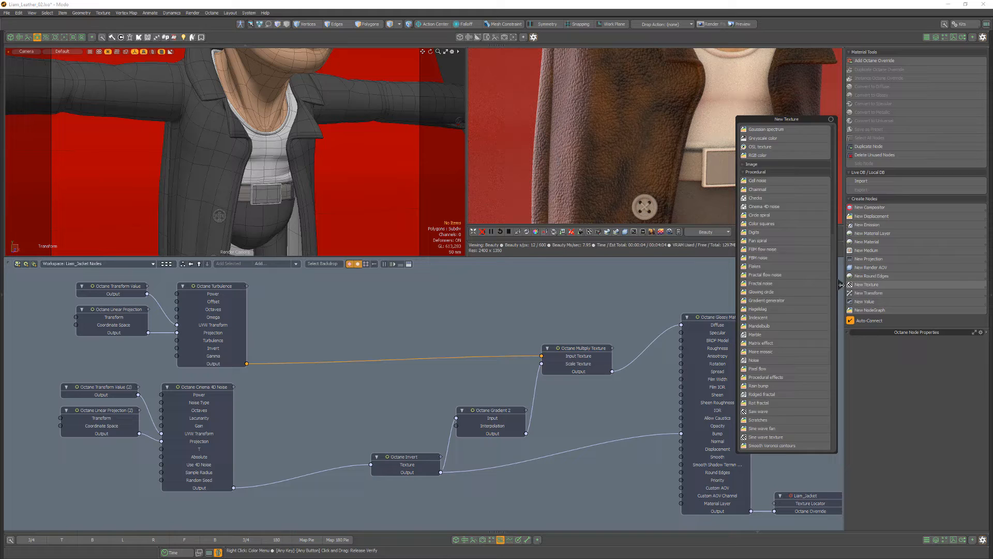
left_click(770, 332)
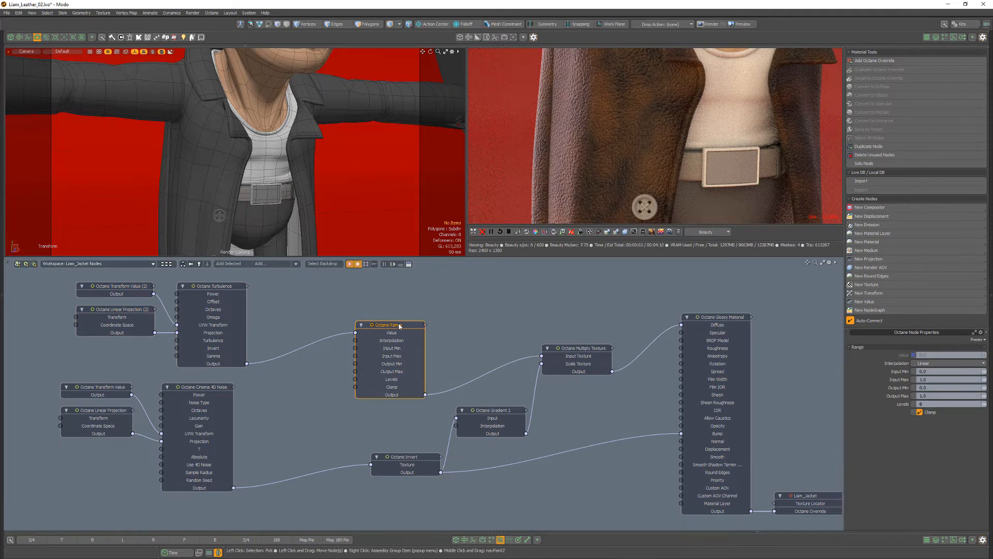
left_click(518, 305)
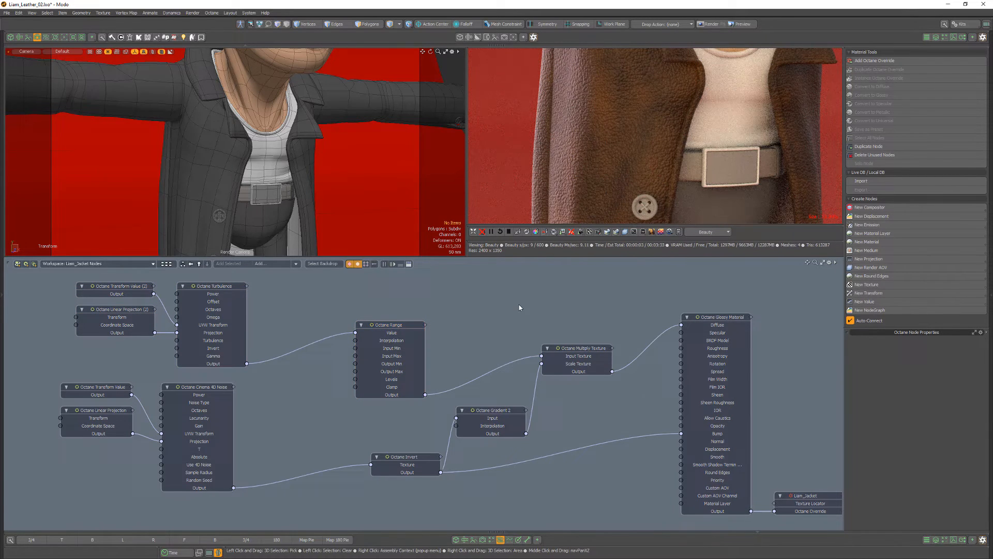